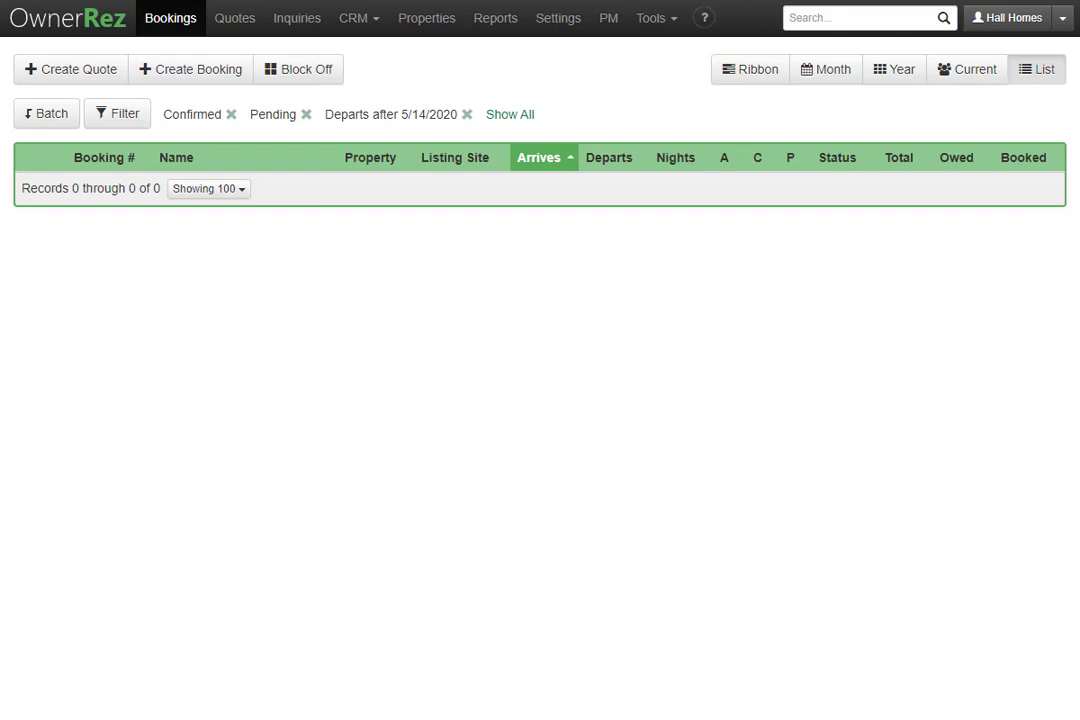
Step: Go to Properties to see the existing Paradise on the Beach listing
click(422, 28)
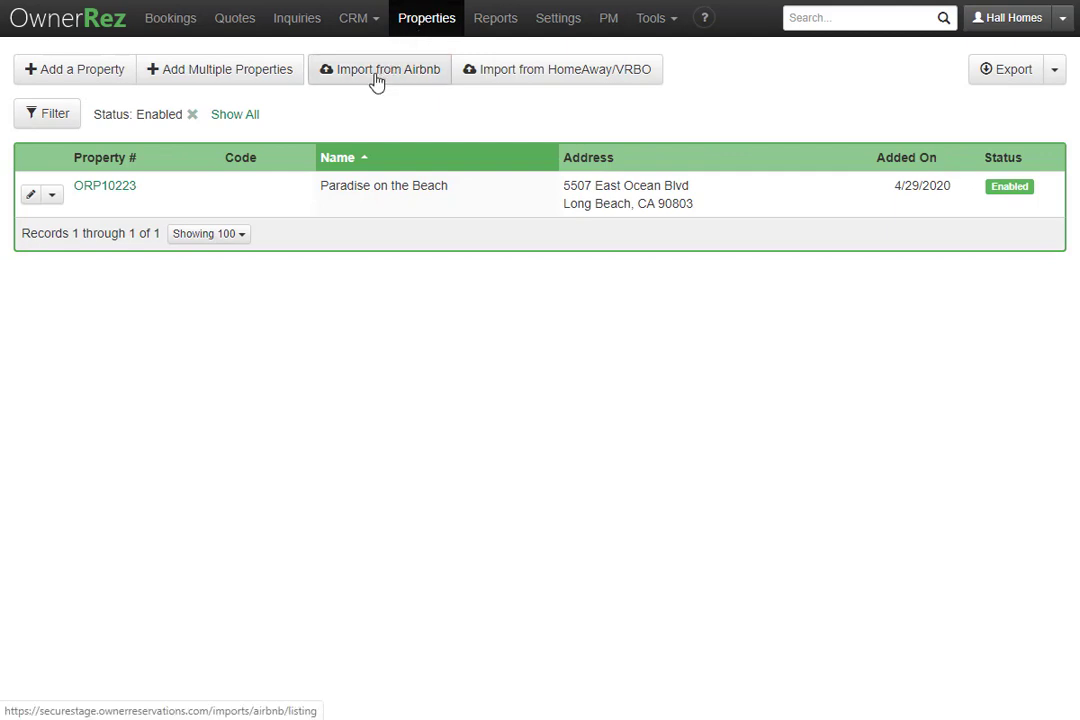
Step: Paste the Airbnb listing link rooms/24202542 into the Import from Airbnb form
click(376, 80)
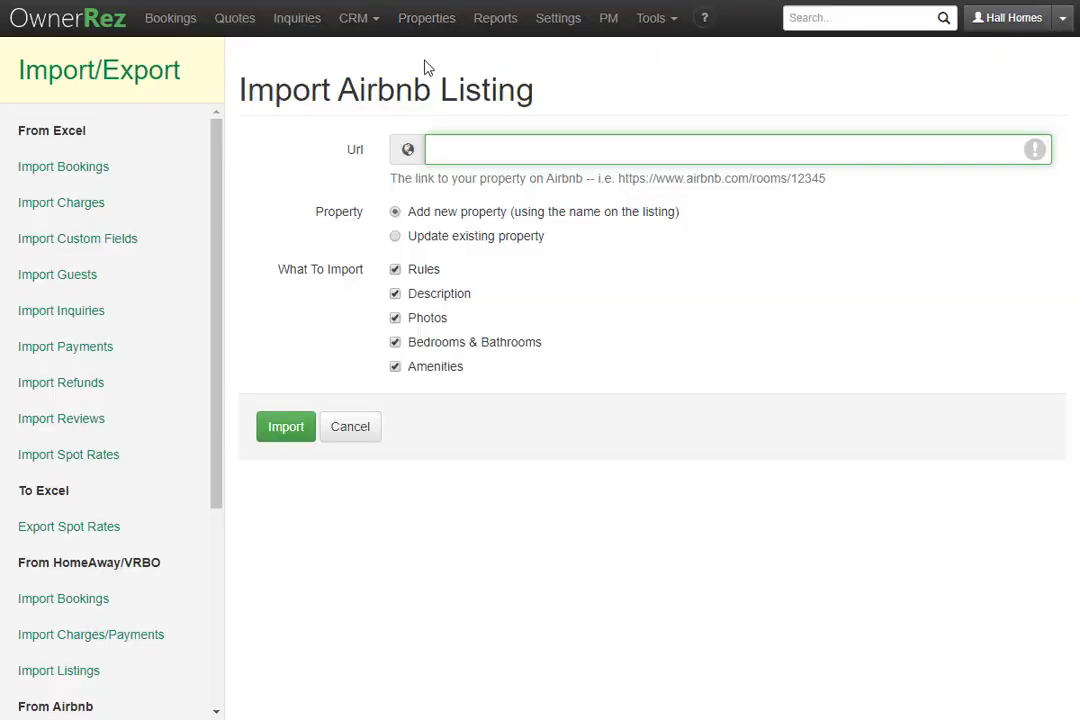
right_click(505, 150)
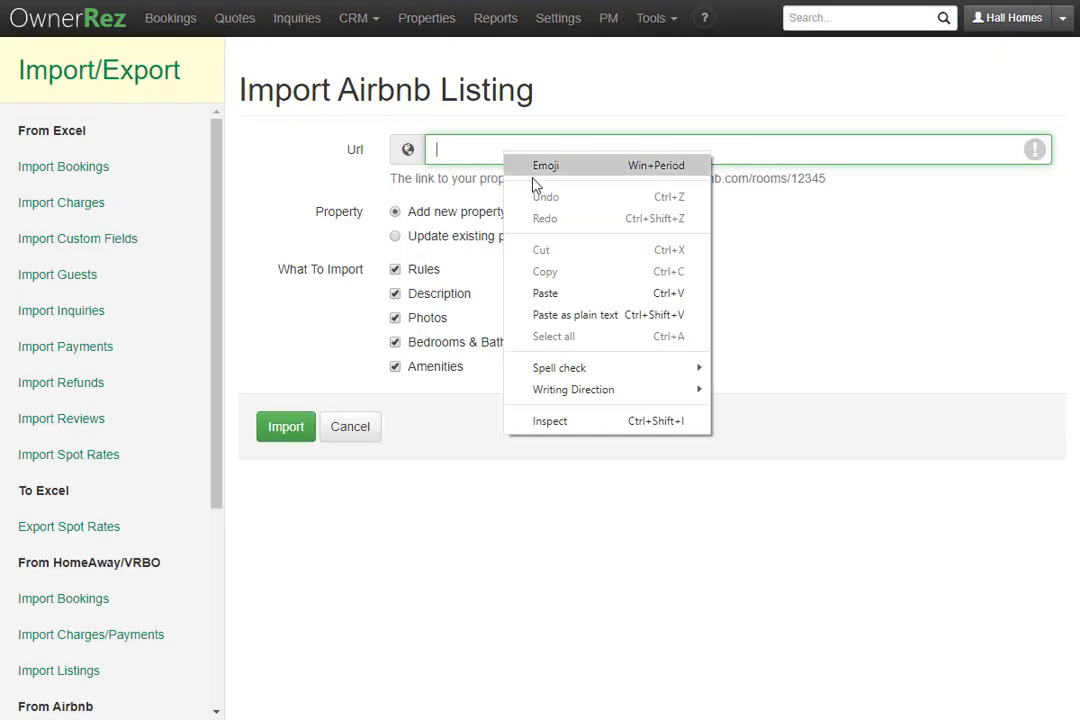
click(590, 290)
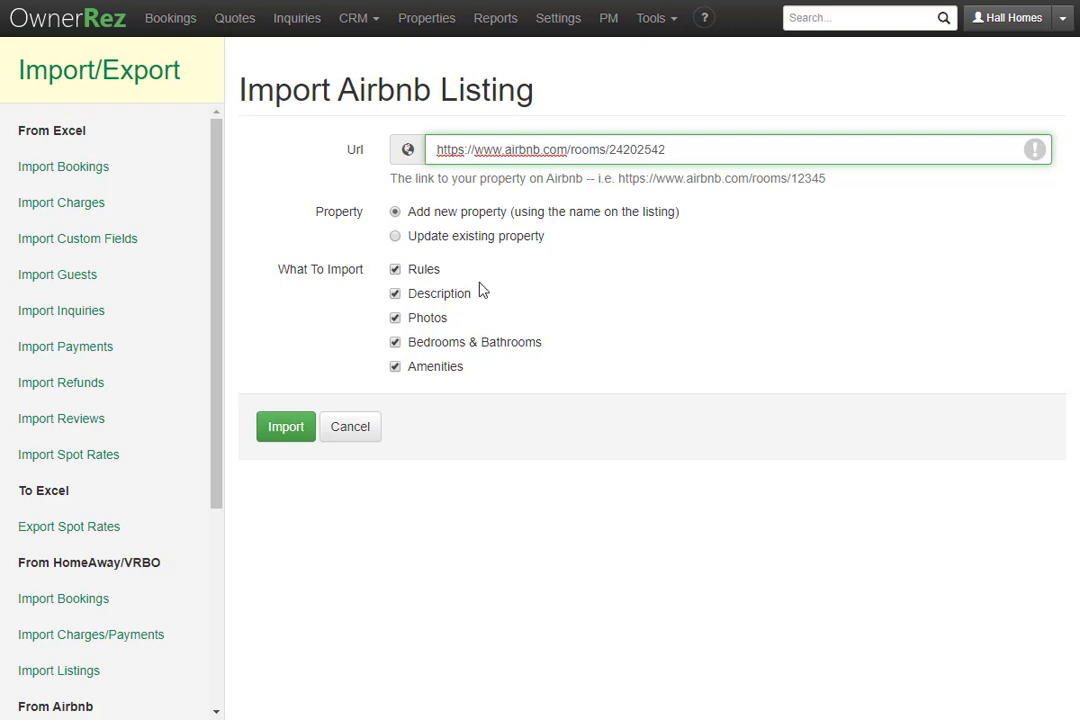
Step: Keep rules, description, photos, bedrooms & bathrooms and amenities selected, then run the import
click(432, 318)
click(443, 342)
click(440, 366)
click(424, 271)
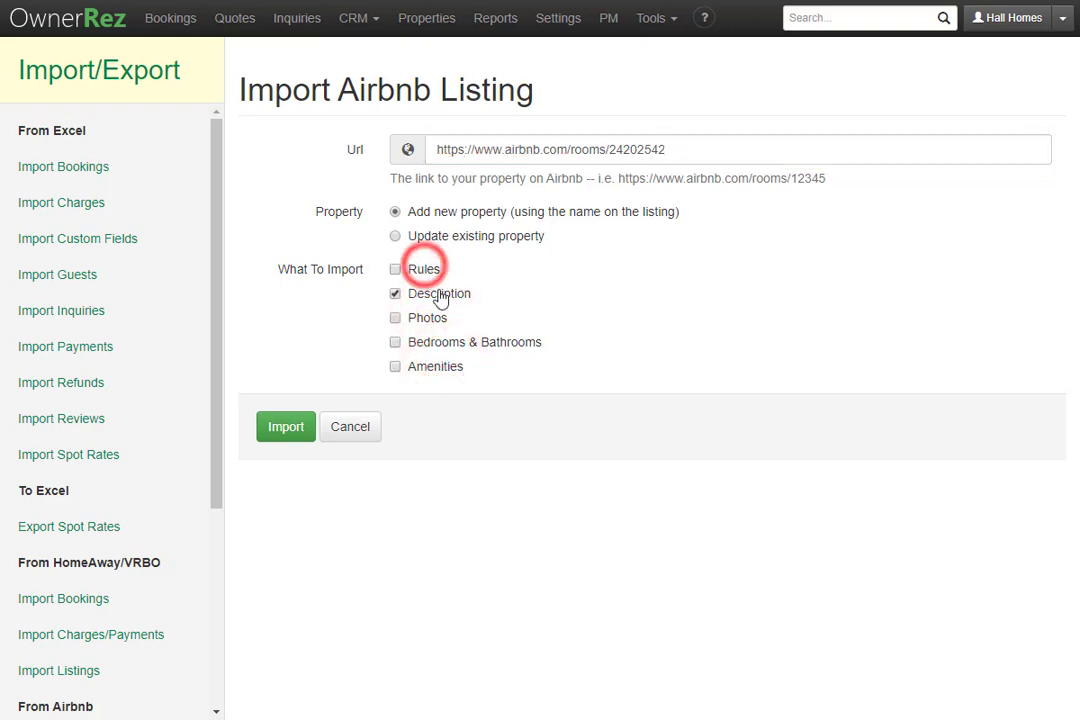
click(432, 271)
click(428, 316)
click(455, 342)
click(450, 368)
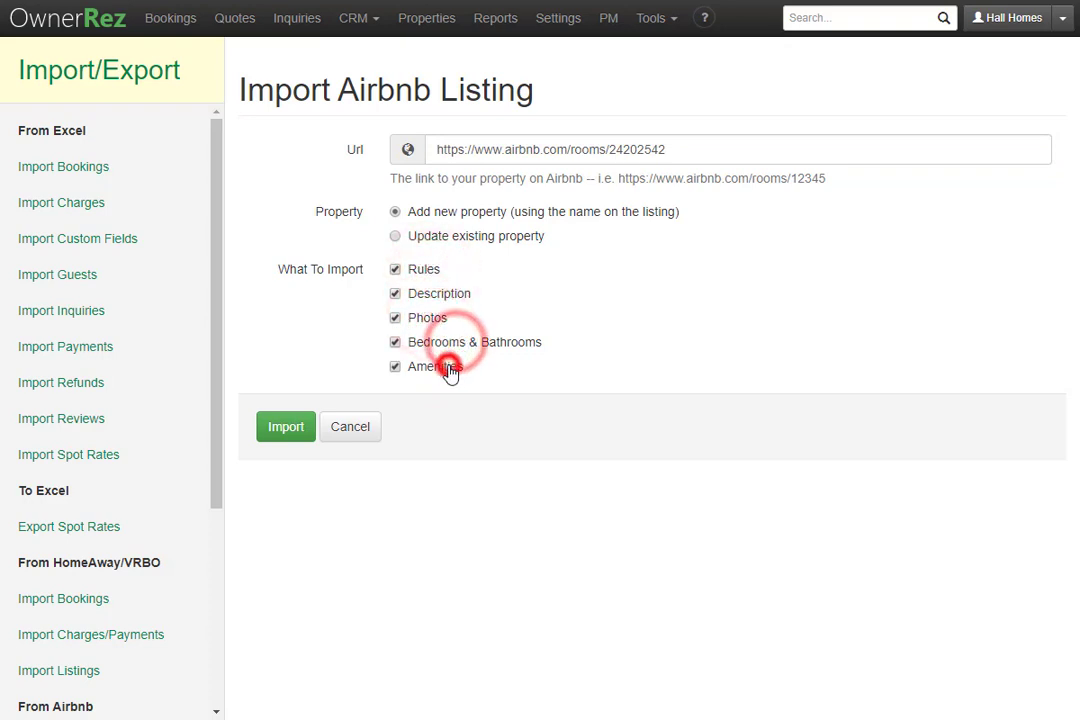
click(277, 430)
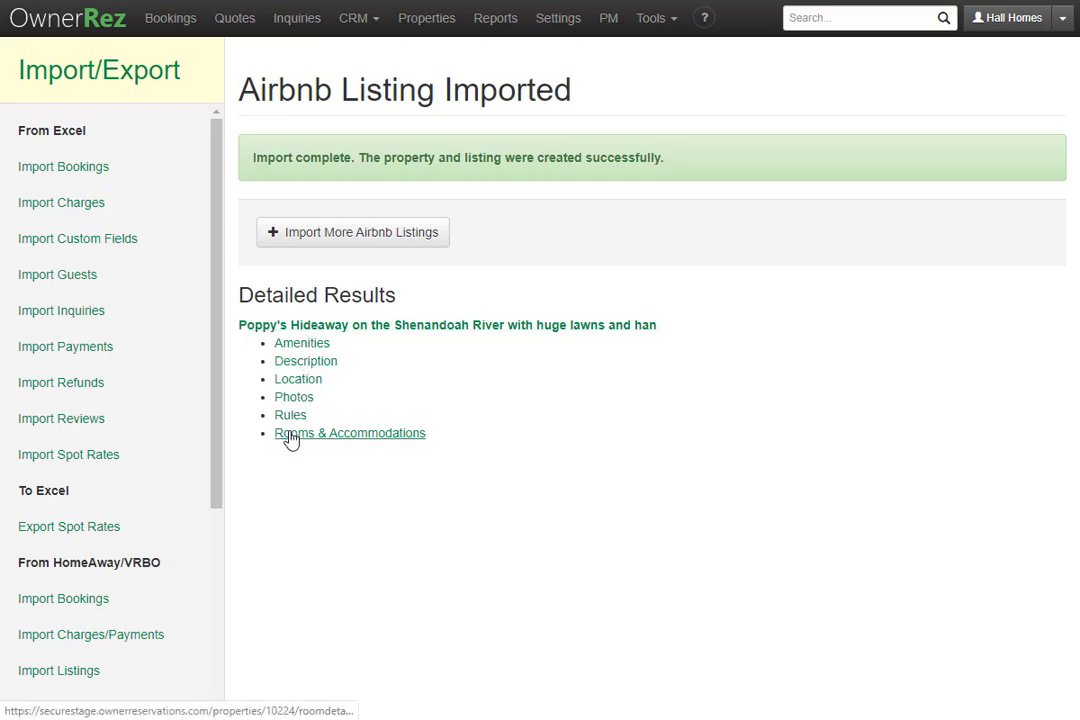
Step: Open Poppy's Hideaway on the Shenandoah River from the import's Detailed Results
click(311, 328)
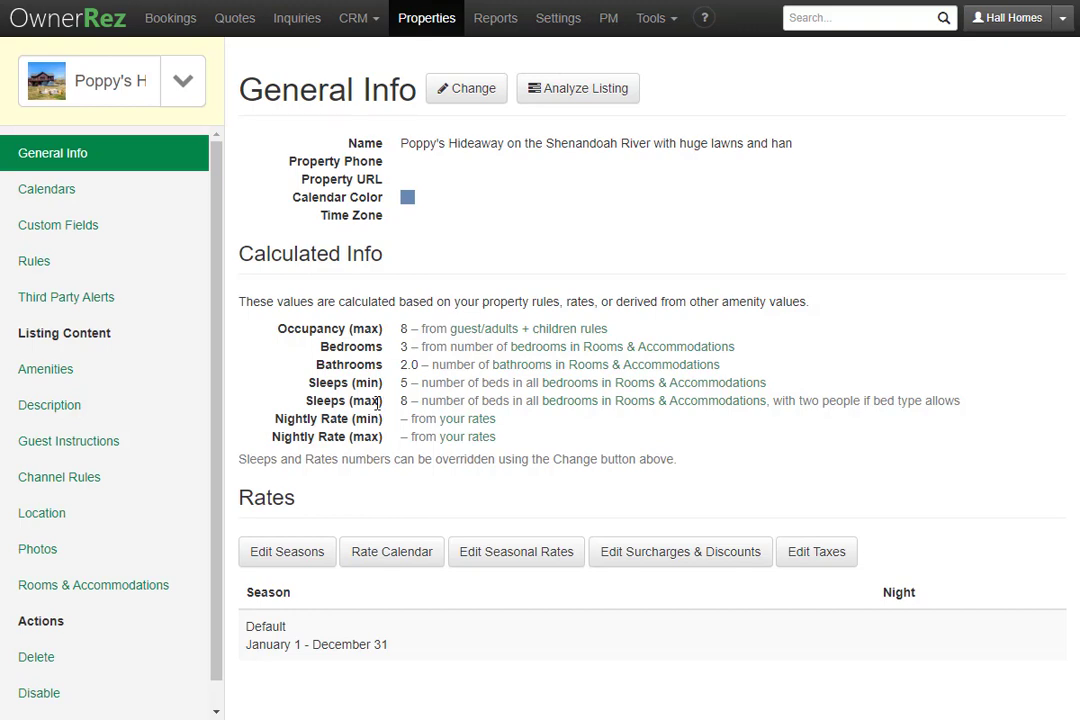
Step: Scroll through the imported Amenities list, then read the imported Description page
click(150, 372)
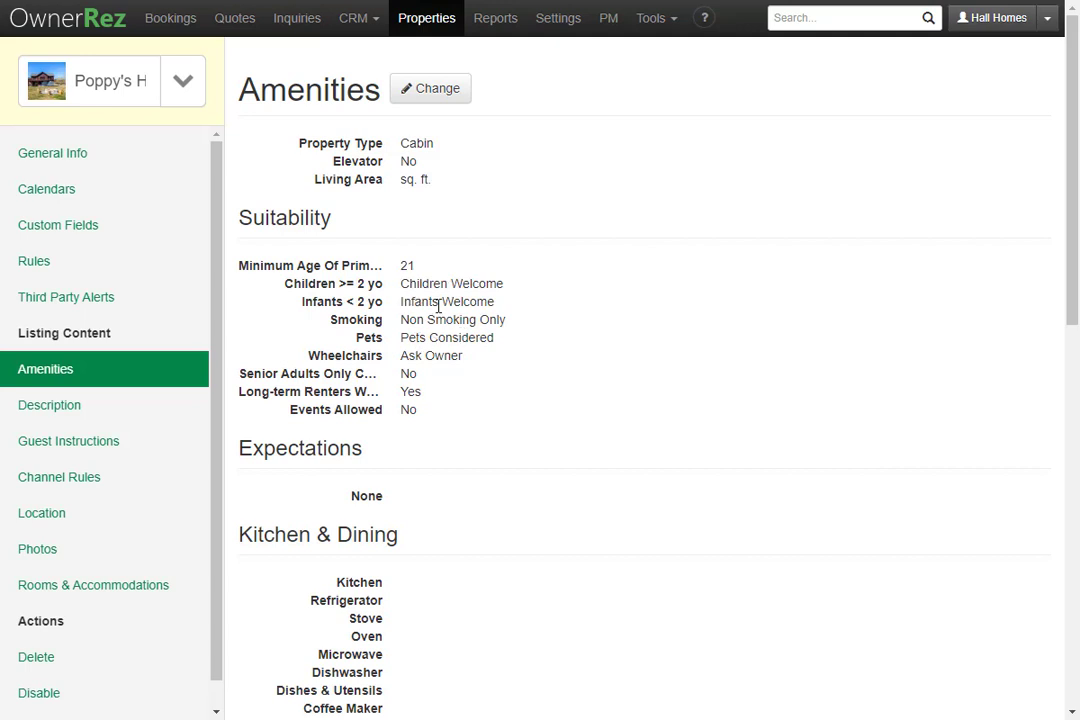
scroll(444, 374, down, 4)
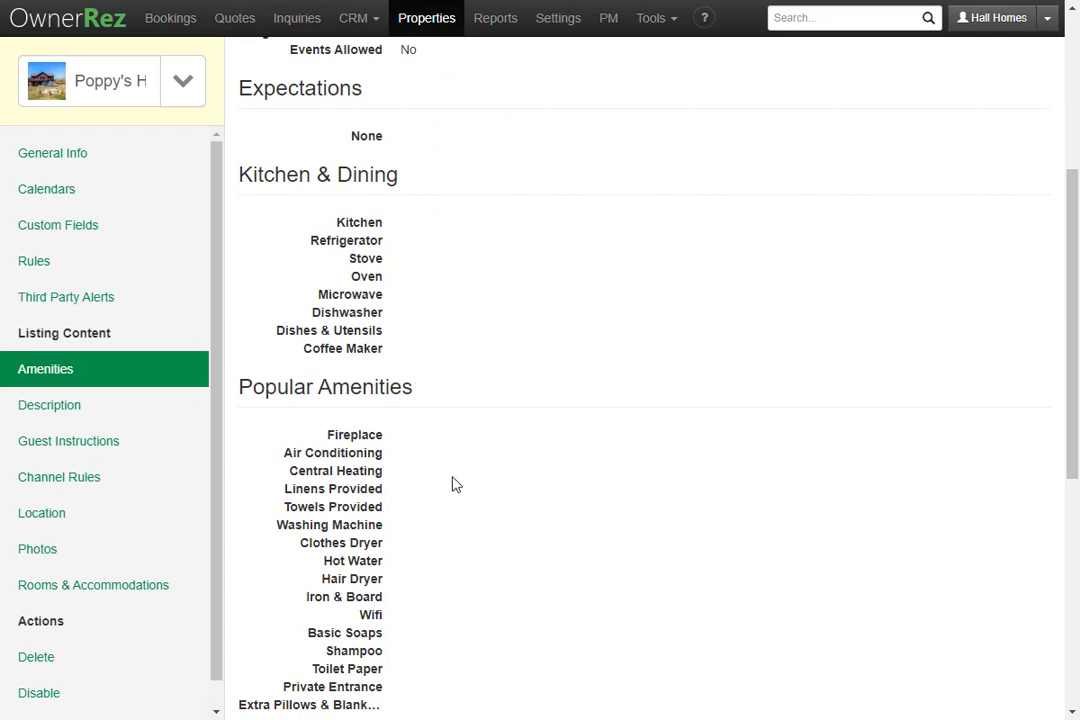
scroll(456, 485, down, 4)
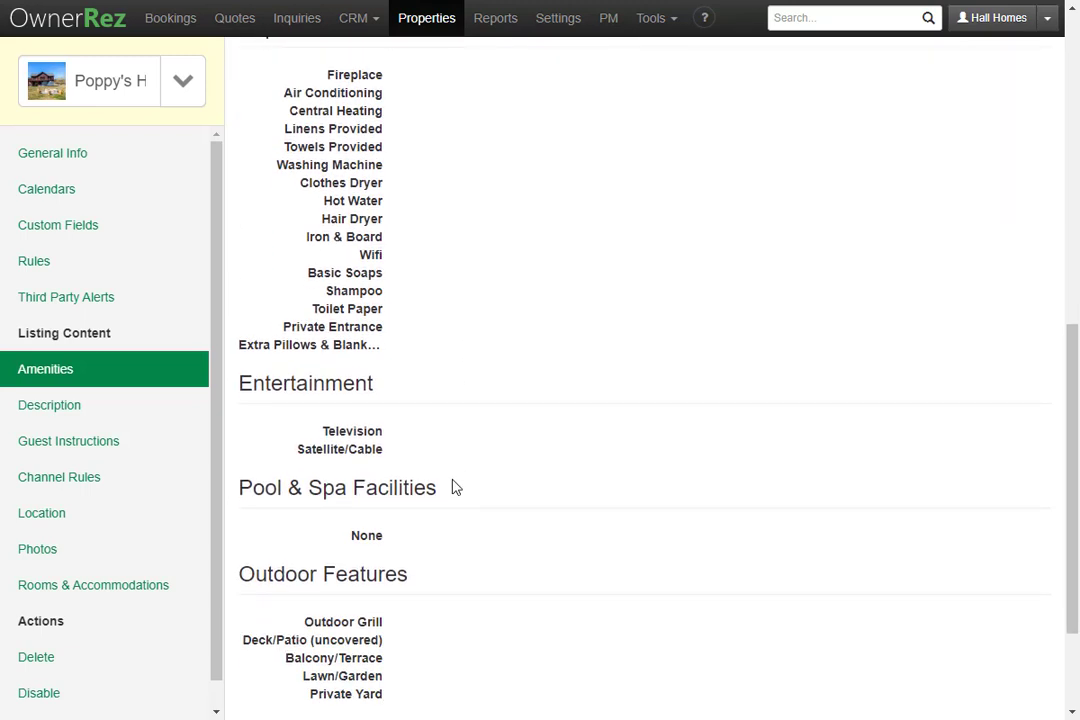
scroll(454, 486, down, 2)
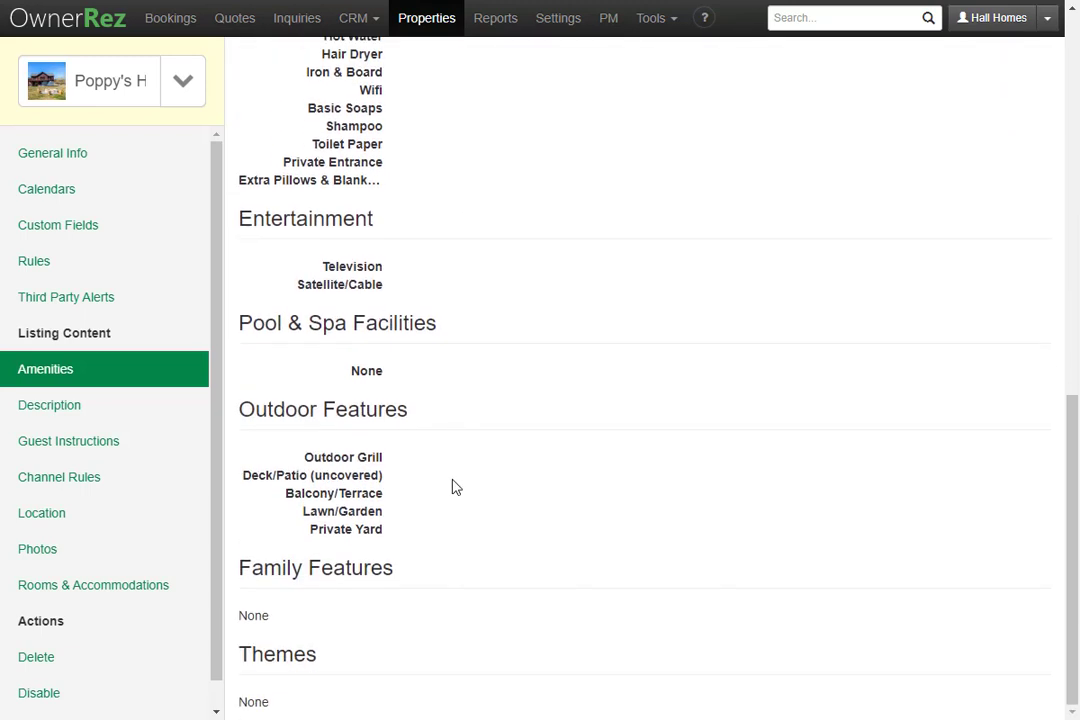
click(112, 414)
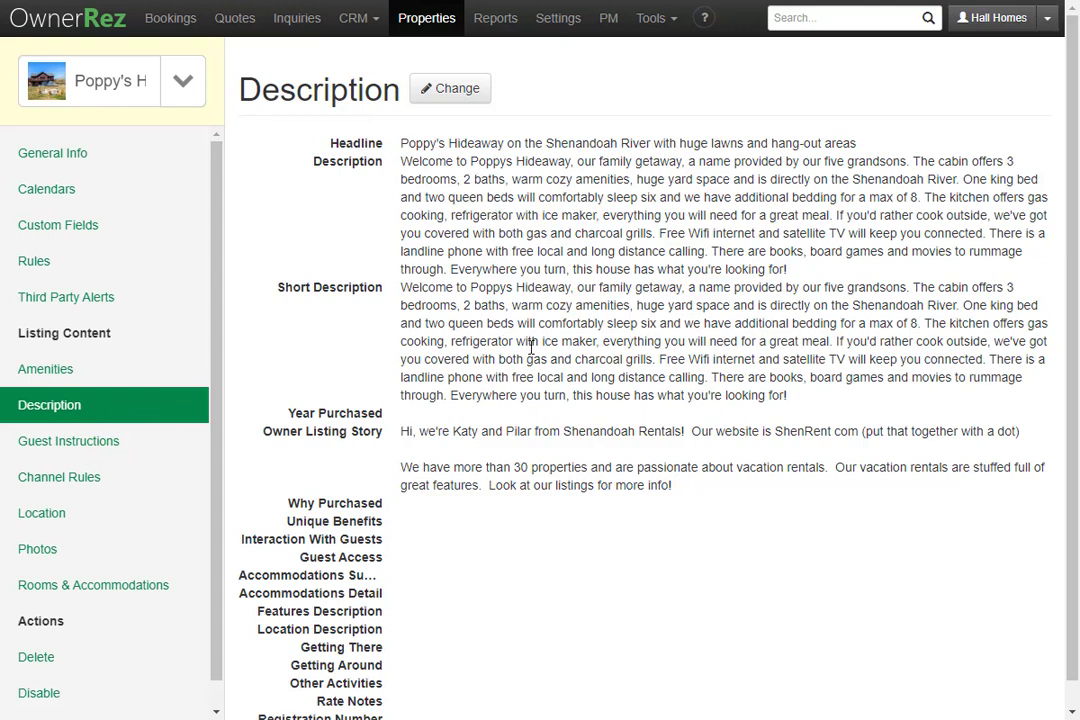
scroll(531, 345, down, 1)
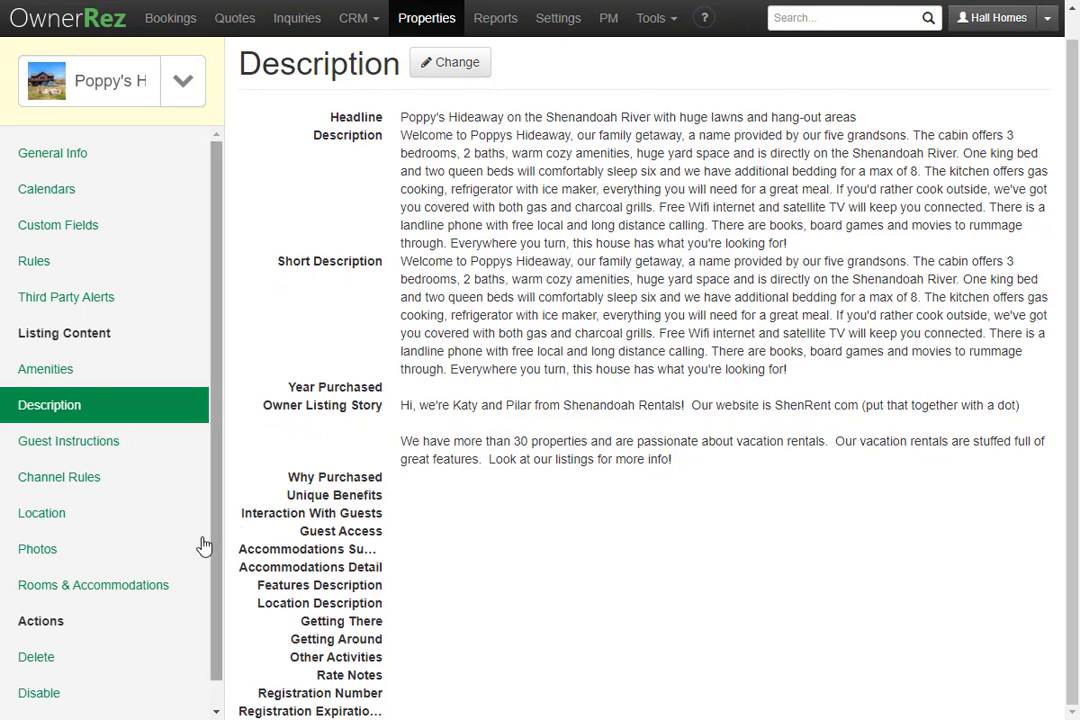
Step: Browse the grid of imported Photos for Poppy's Hideaway
click(169, 550)
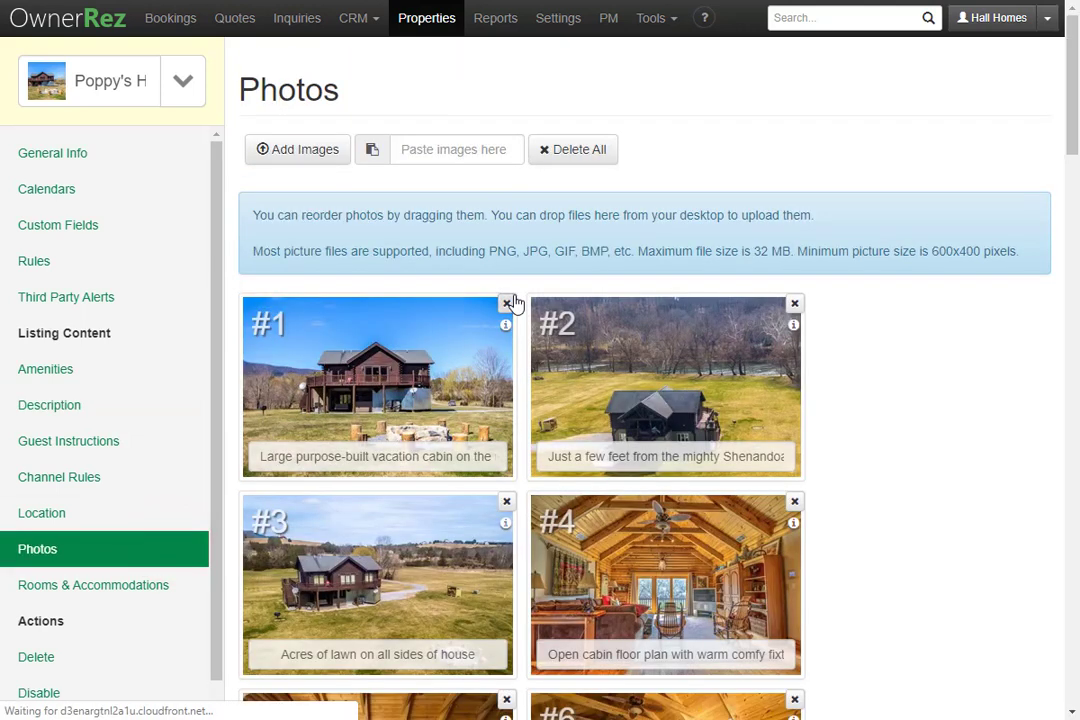
scroll(506, 272, down, 1)
scroll(506, 272, down, 16)
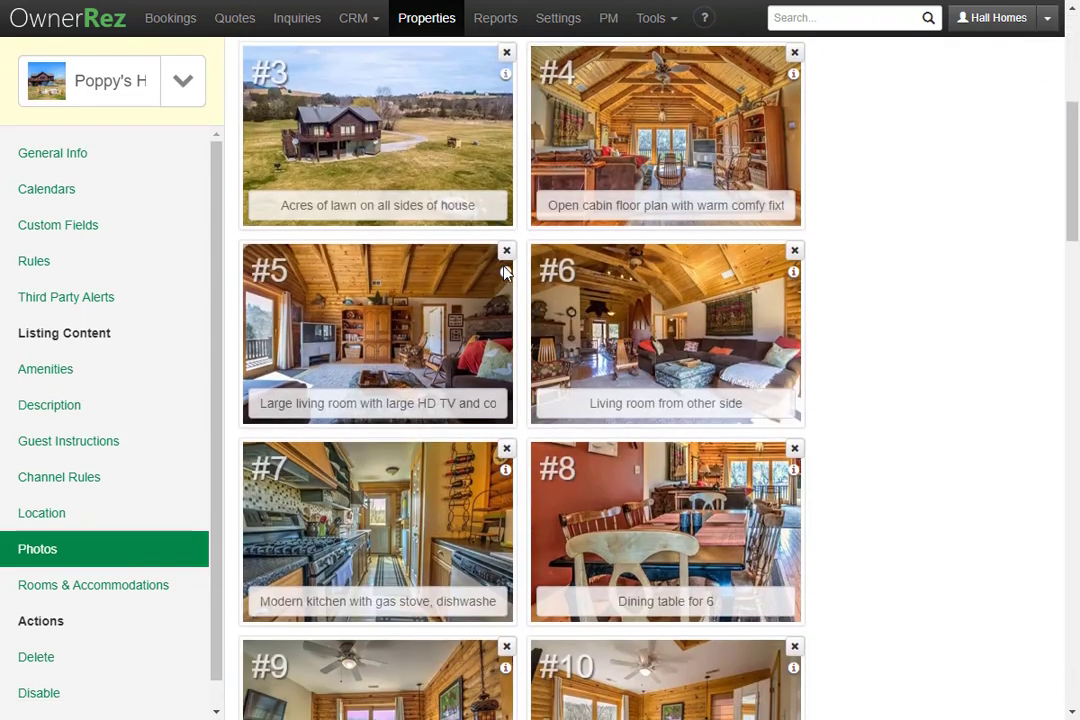
scroll(502, 269, down, 3)
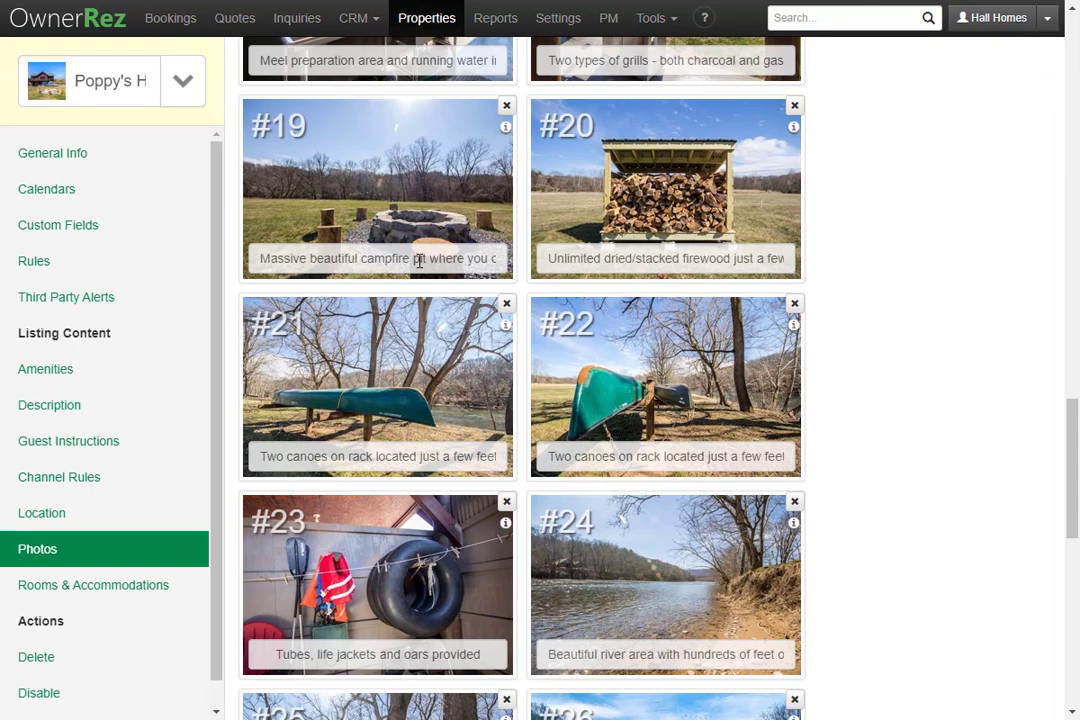
scroll(466, 535, down, 7)
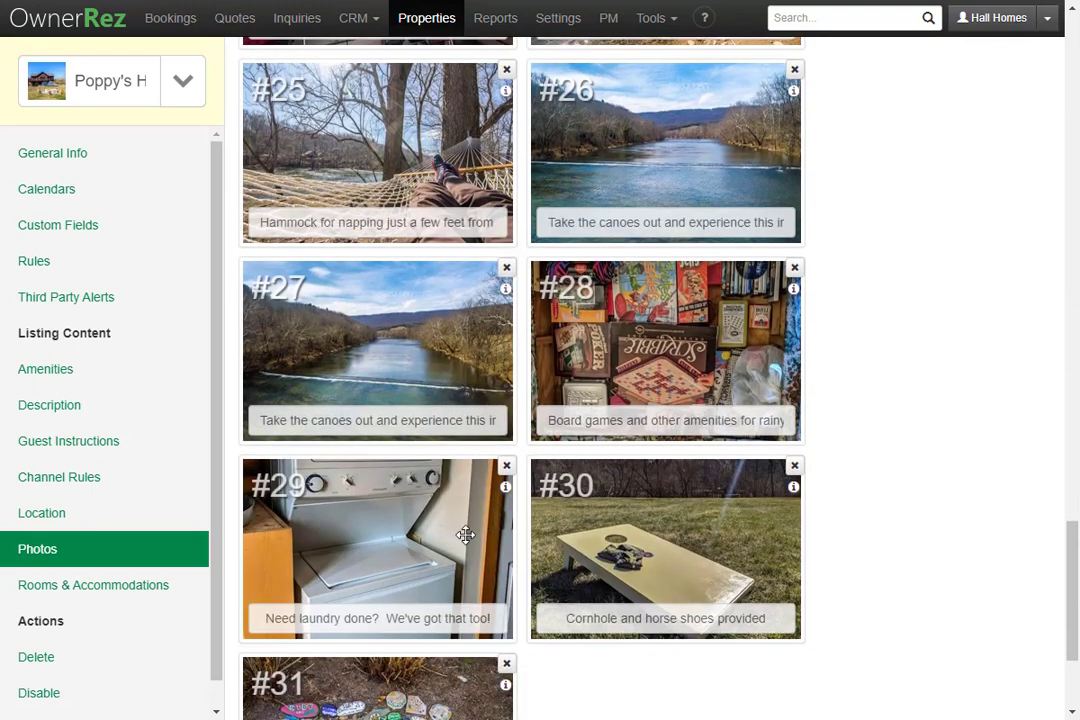
Step: Review Rooms & Accommodations, then open Calendars, which lists no calendar imports
click(150, 585)
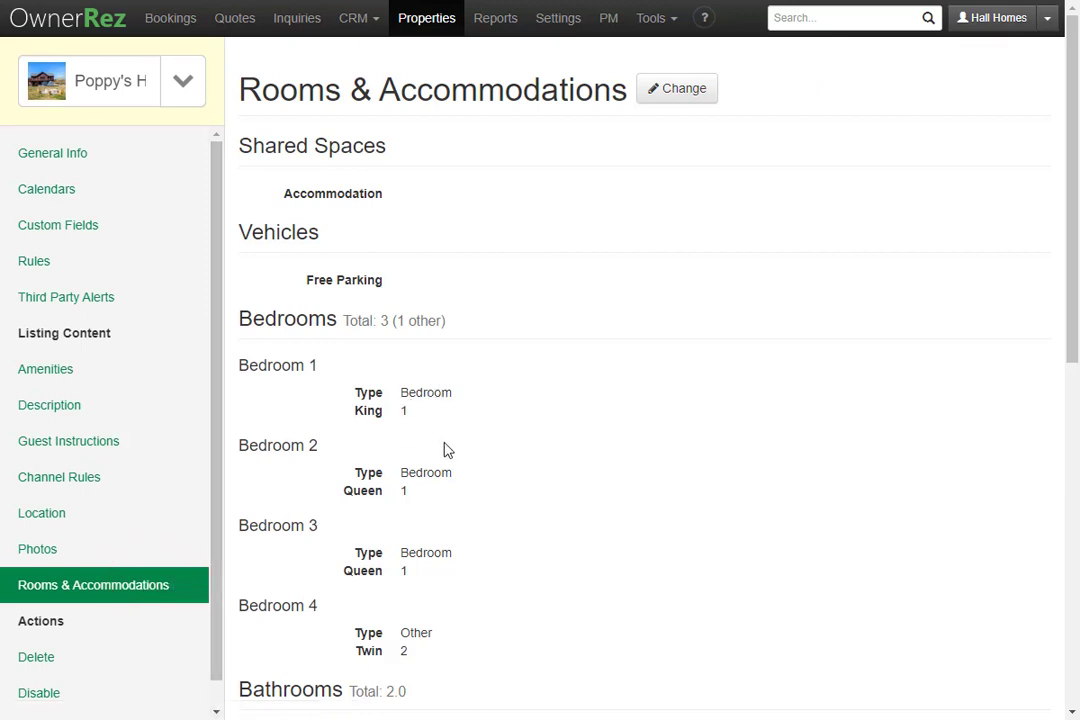
scroll(443, 465, down, 3)
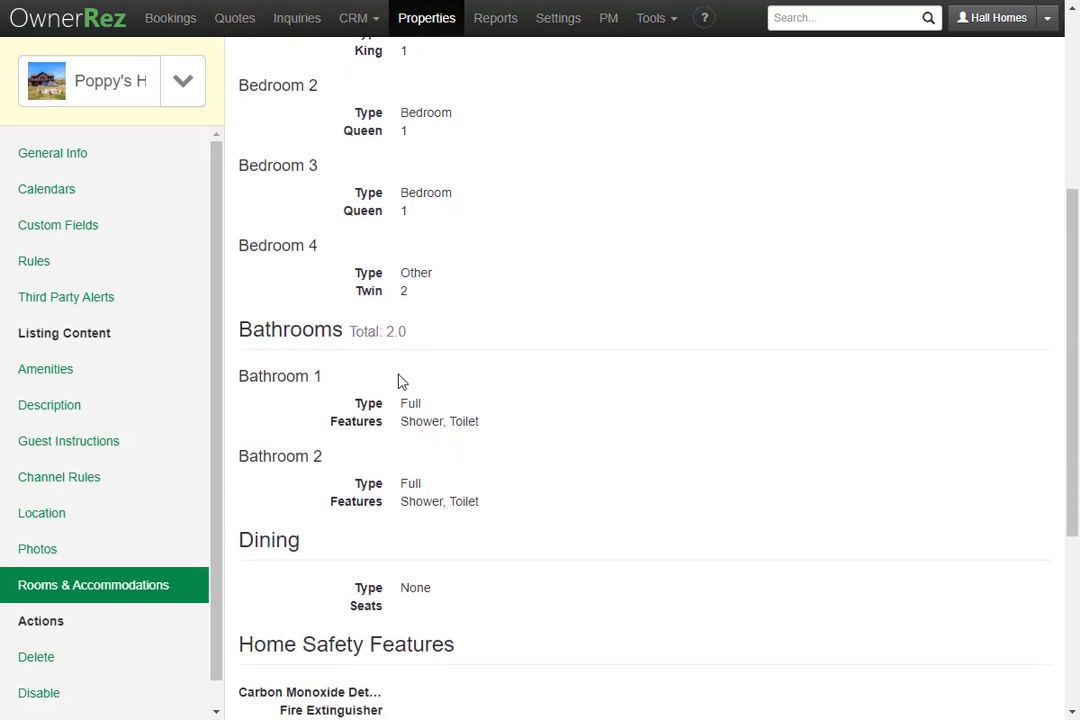
click(167, 200)
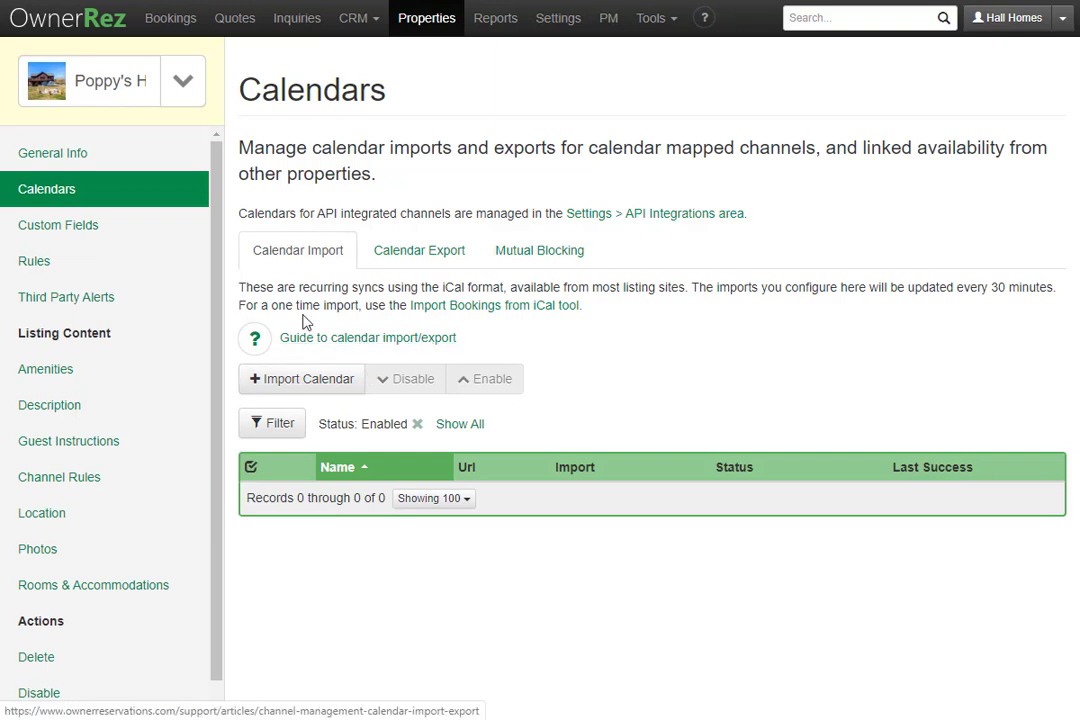
Step: Scan the imported Rules, then open Location showing latitude 38.71503000, longitude -78.46997000
click(145, 259)
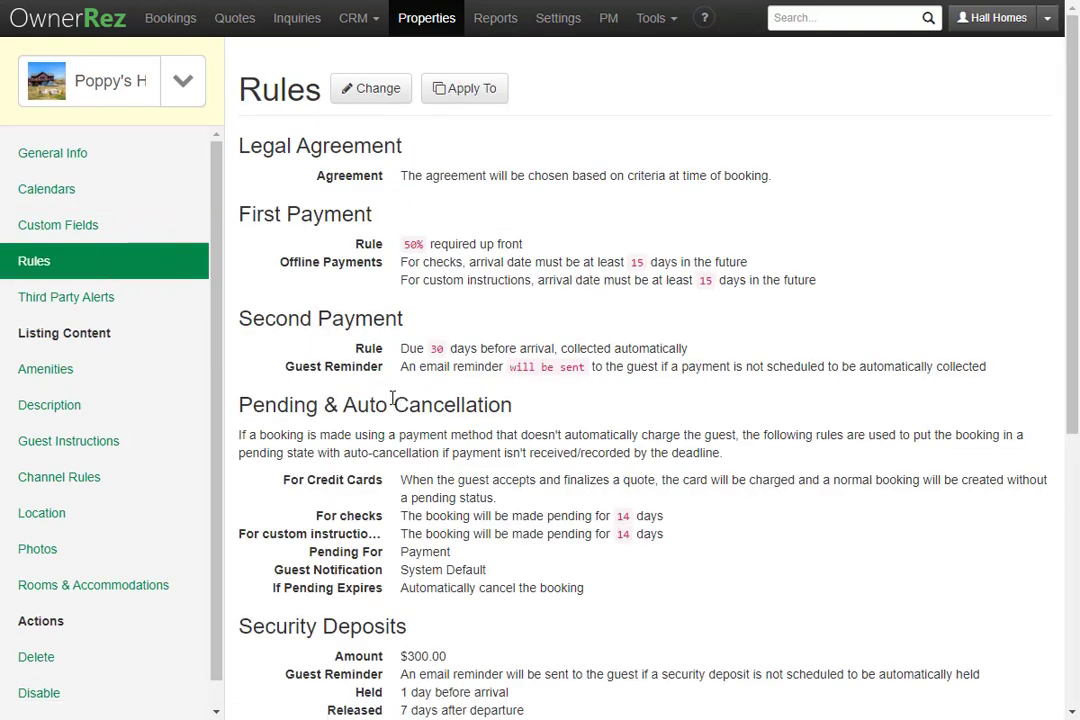
scroll(338, 300, down, 3)
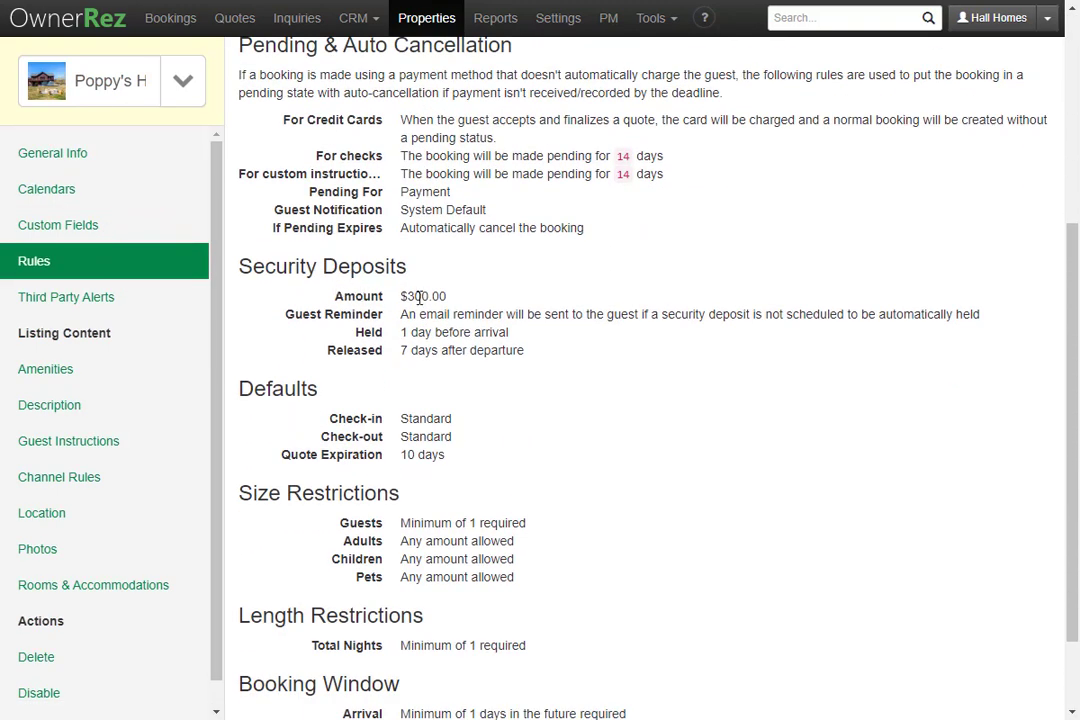
scroll(376, 354, down, 1)
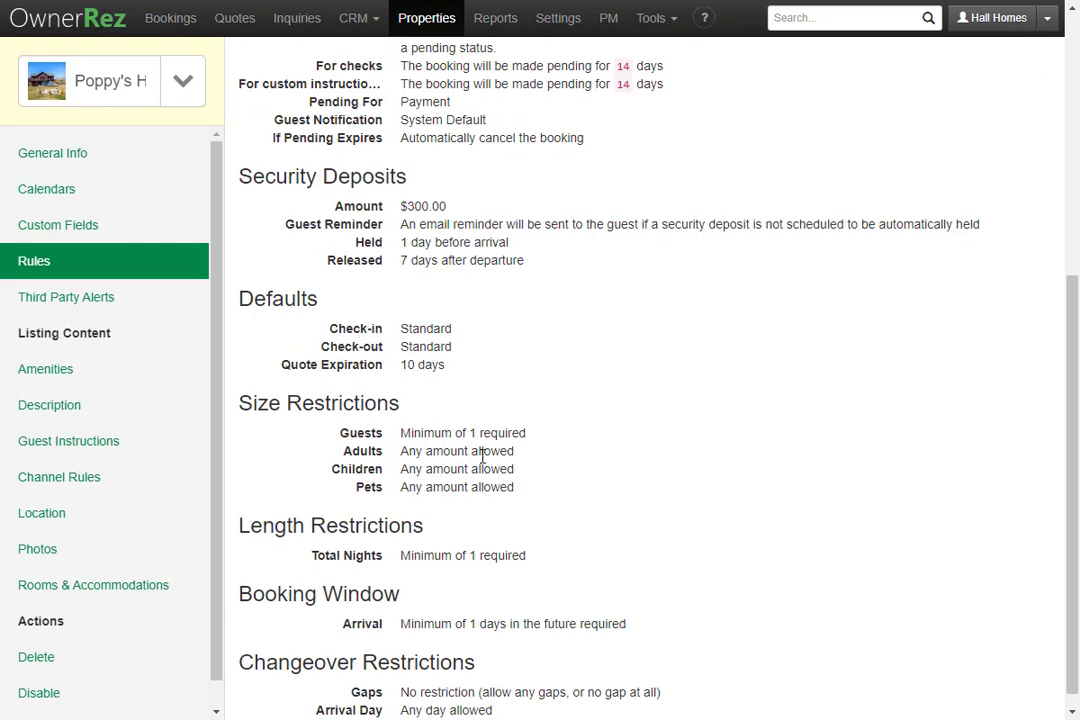
scroll(457, 440, down, 1)
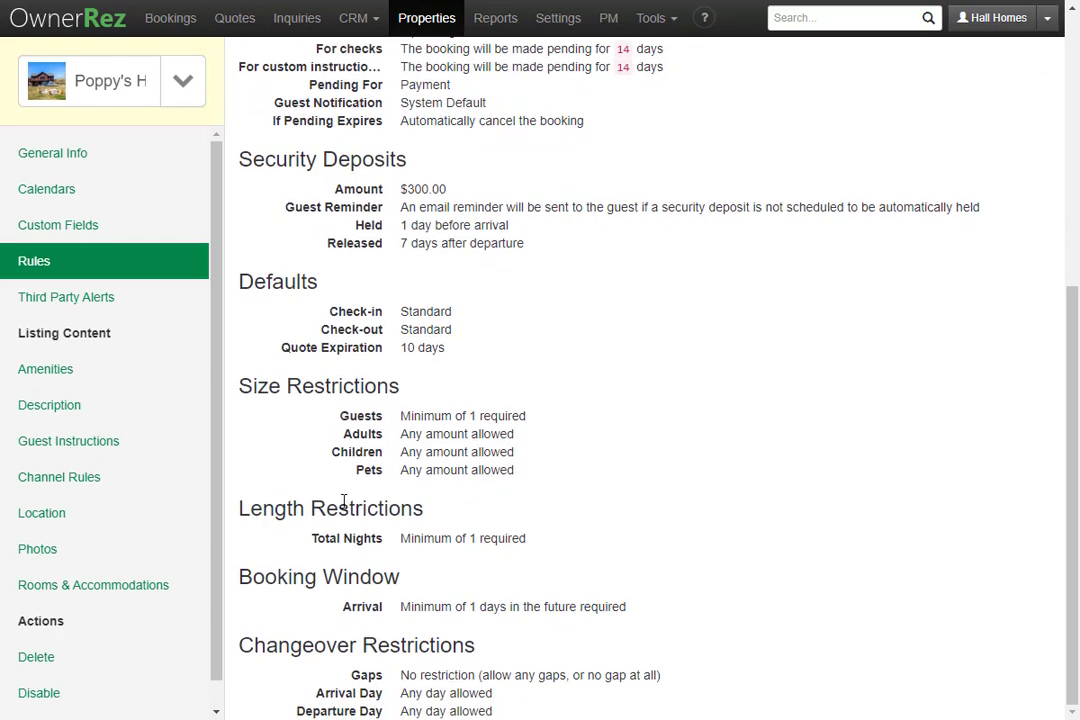
scroll(470, 519, up, 5)
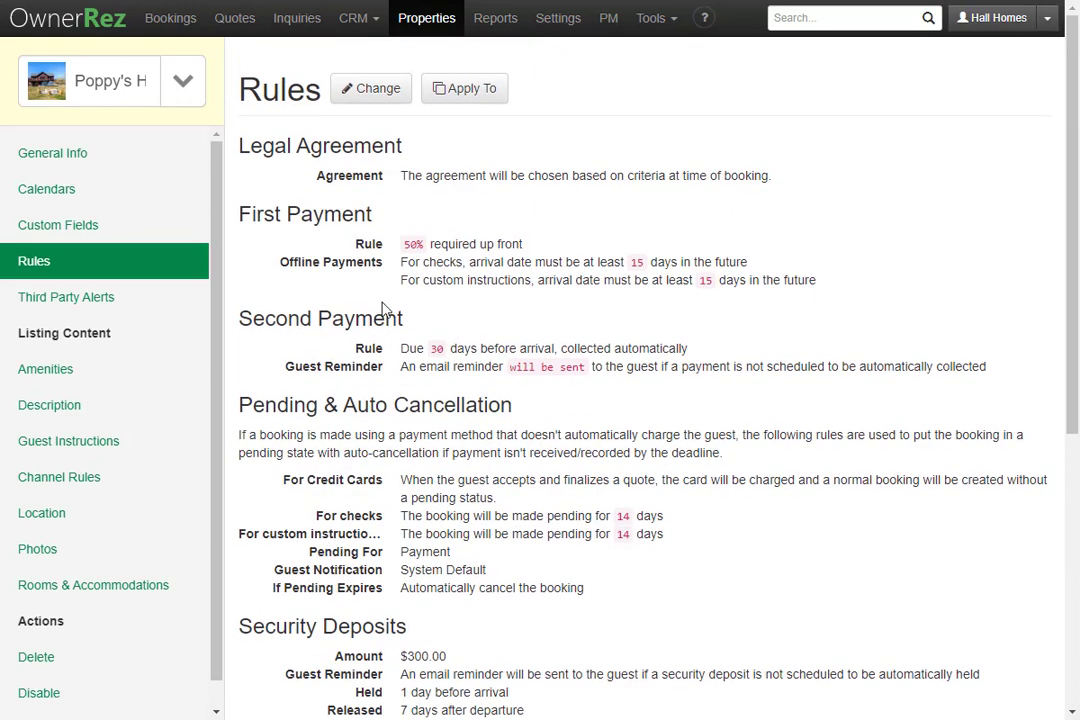
click(172, 513)
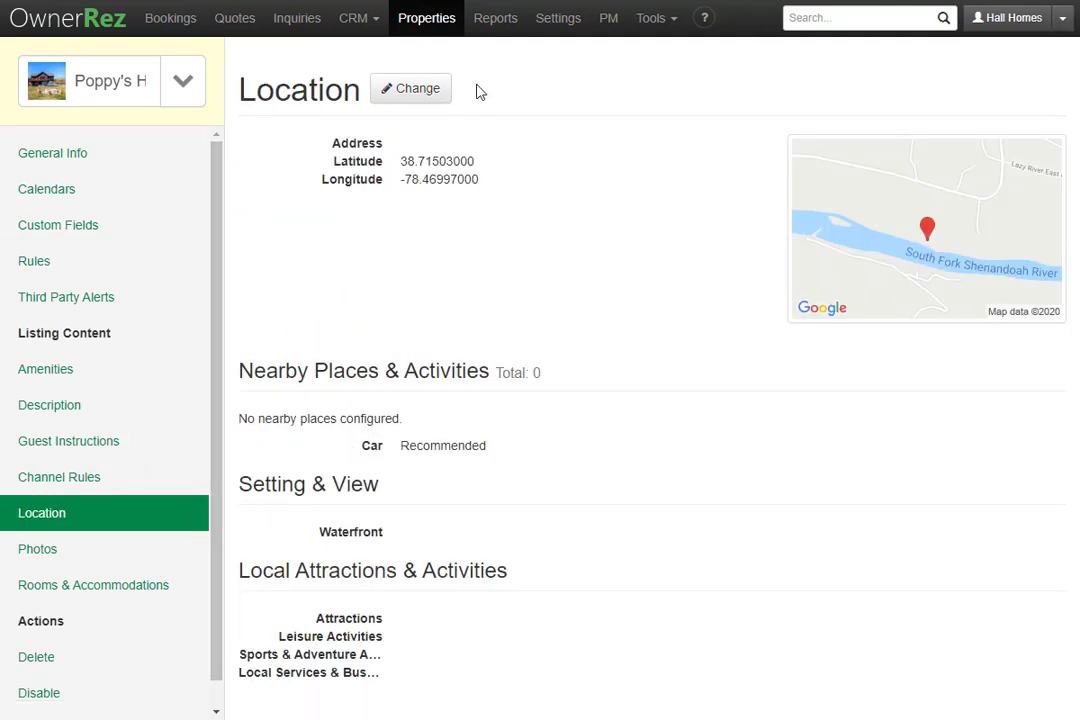
Step: Show the Settings > Rates calendar for Poppy's Hideaway, with all nightly rates at 0
click(559, 20)
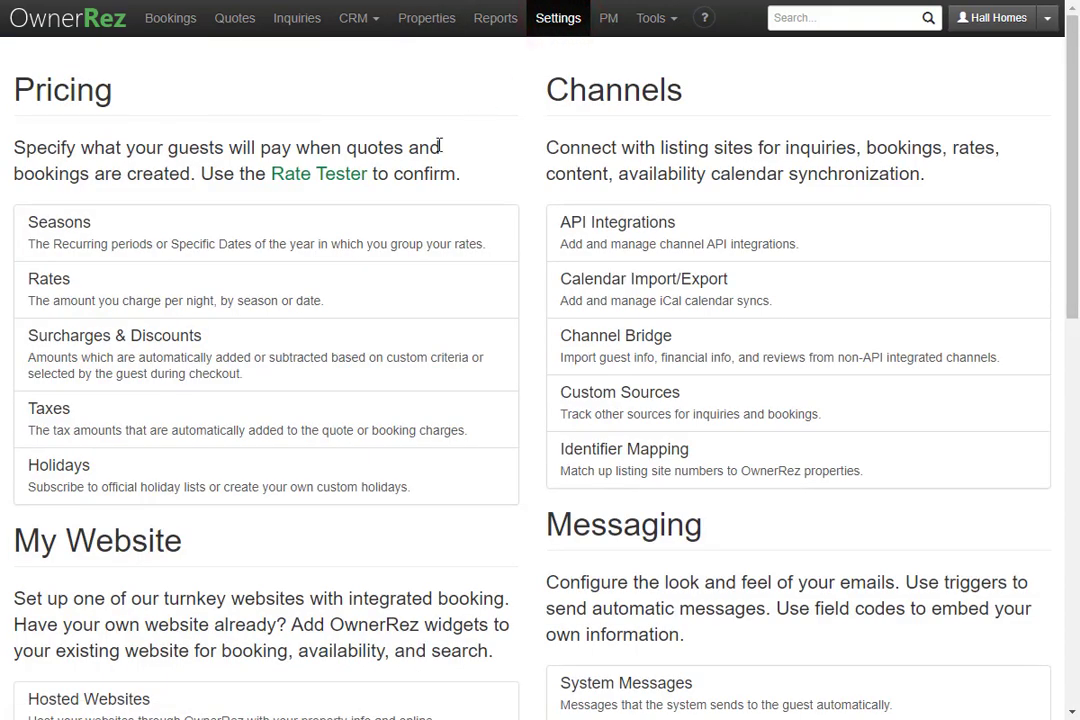
click(320, 289)
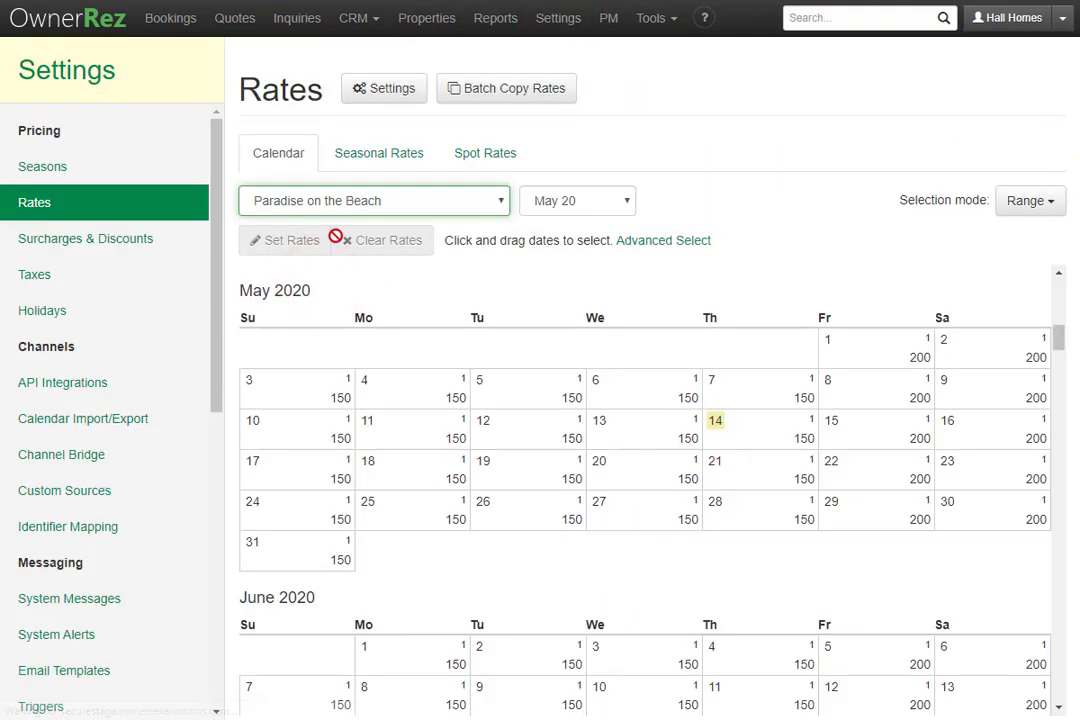
click(385, 200)
click(386, 240)
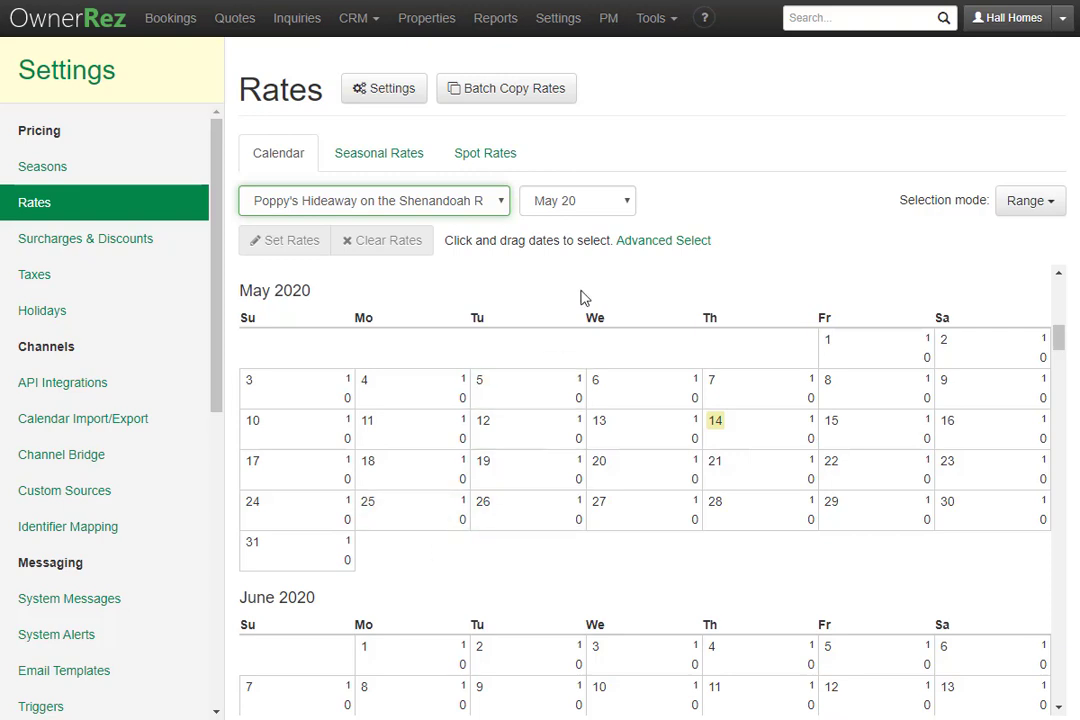
Step: Verify Airbnb listing 24202542 maps to Poppy's Hideaway, then return to Properties
click(553, 30)
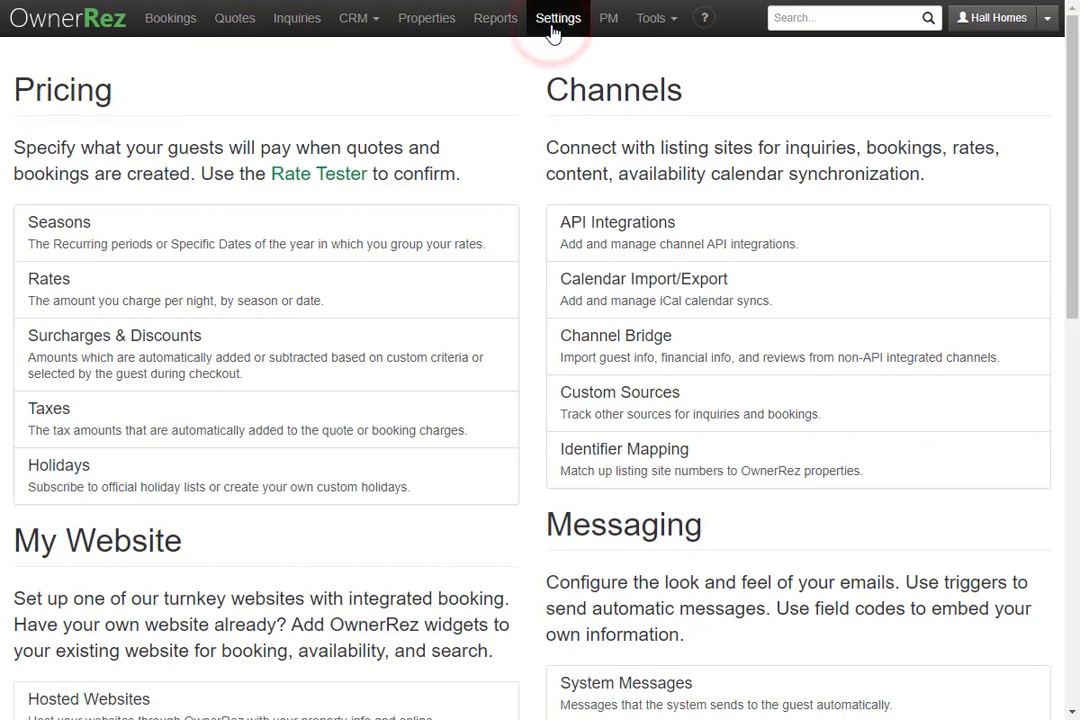
click(651, 464)
click(350, 455)
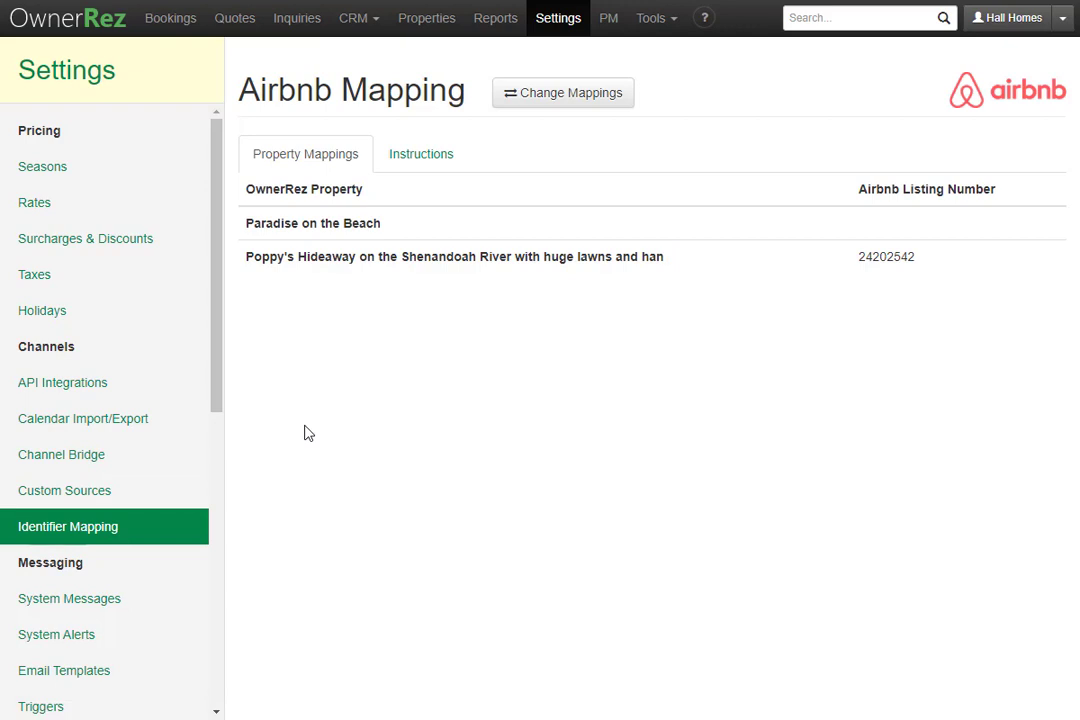
click(438, 22)
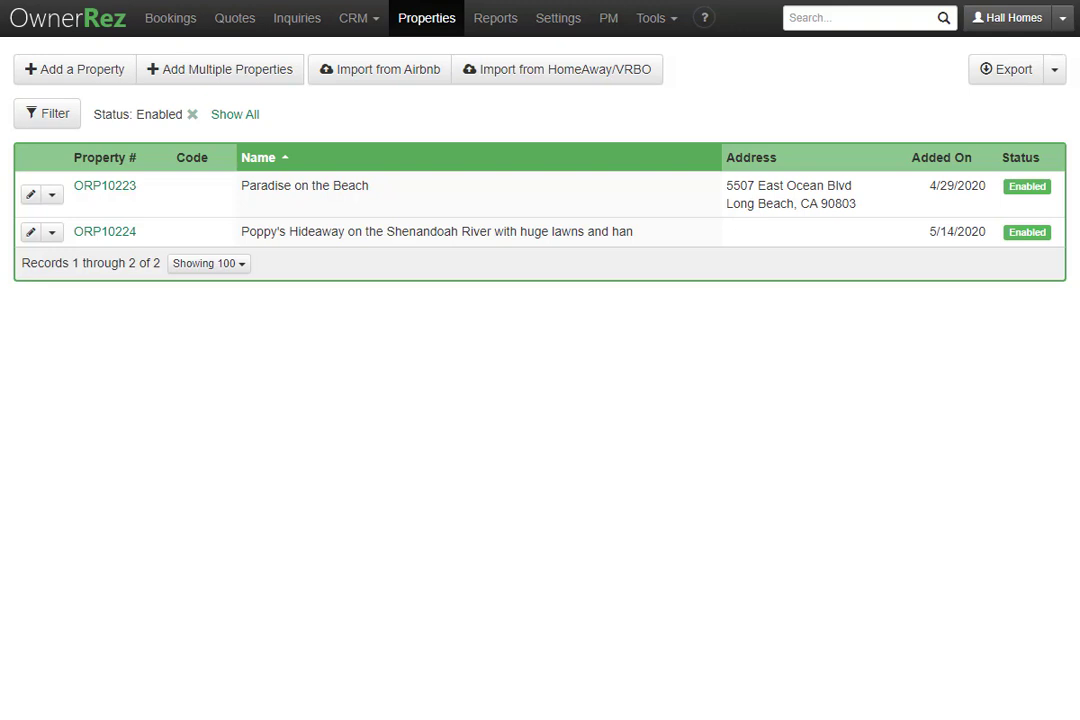
click(579, 87)
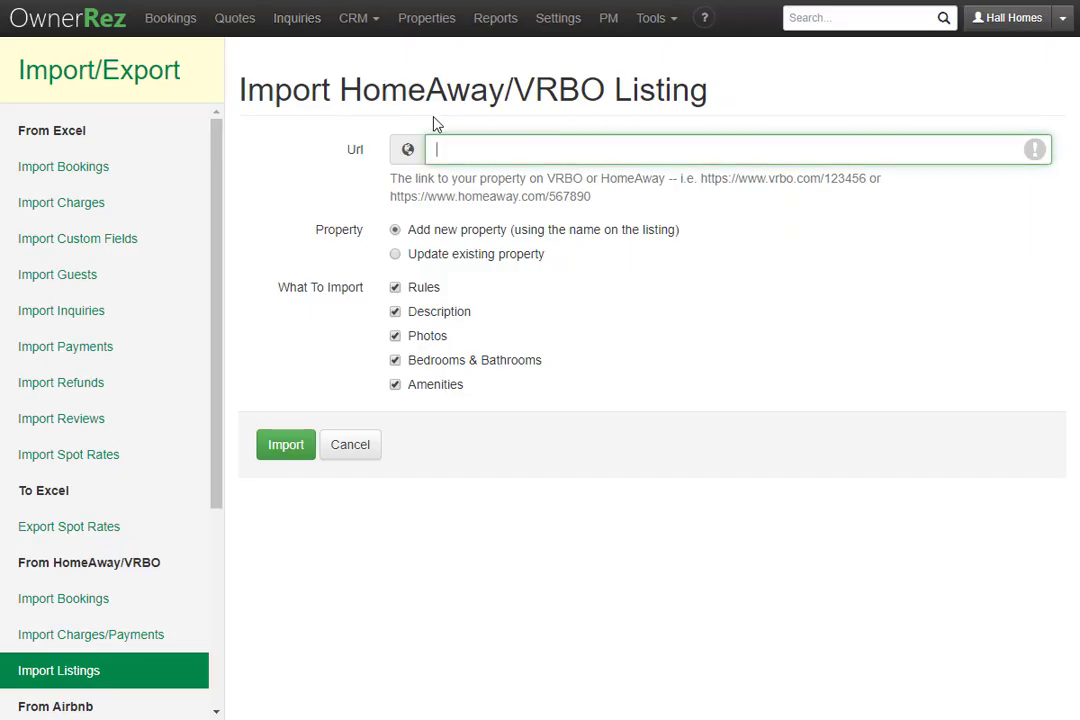
right_click(472, 150)
click(530, 316)
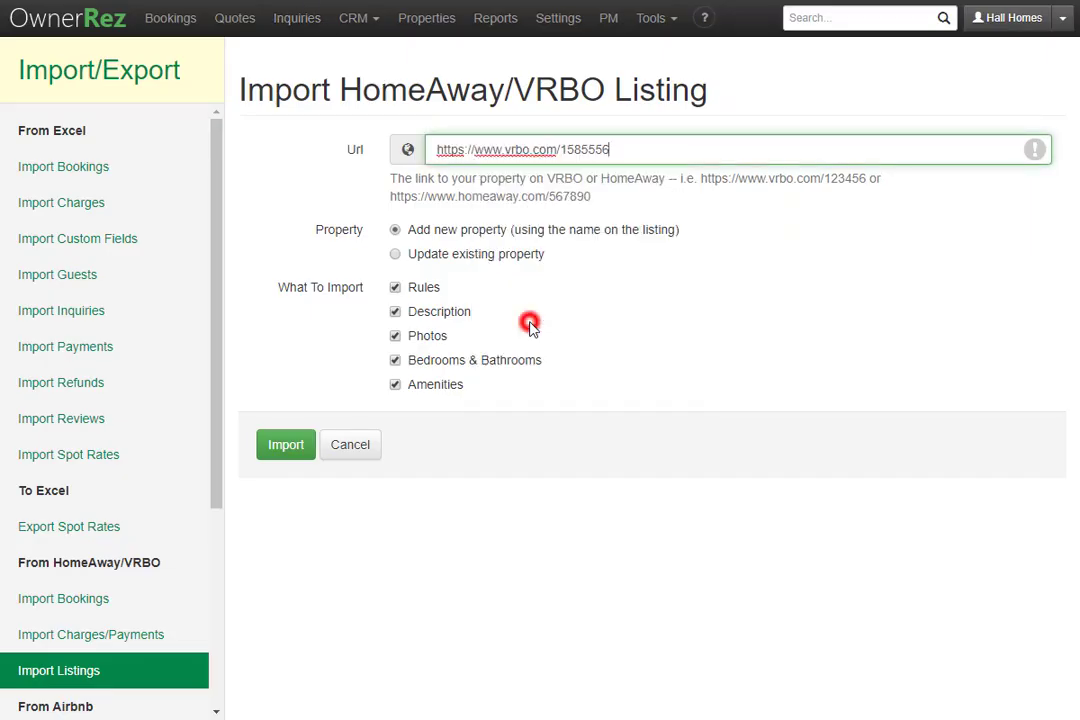
click(445, 237)
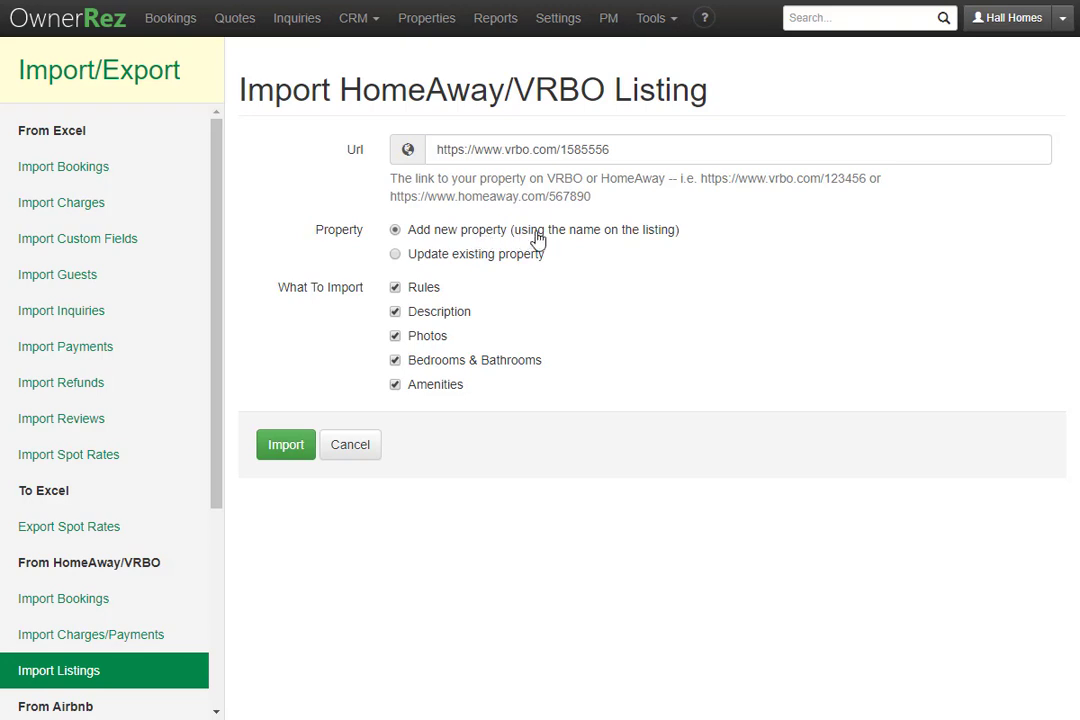
Step: Choose Update existing property and select Poppy's Hideaway as the target
click(482, 263)
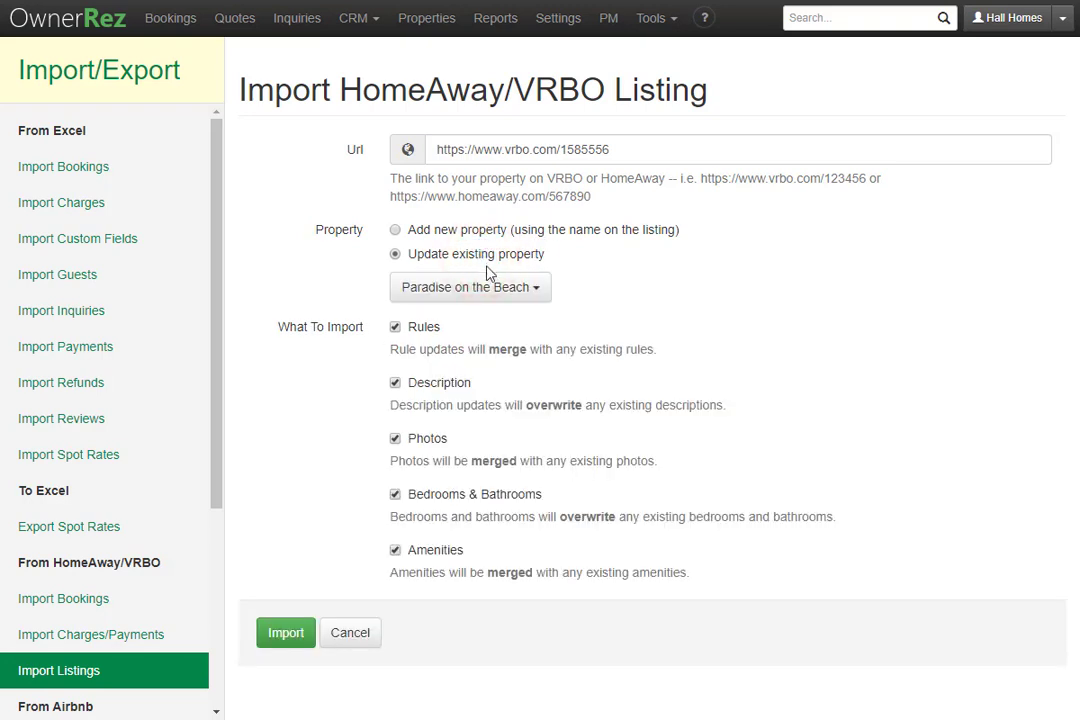
click(492, 288)
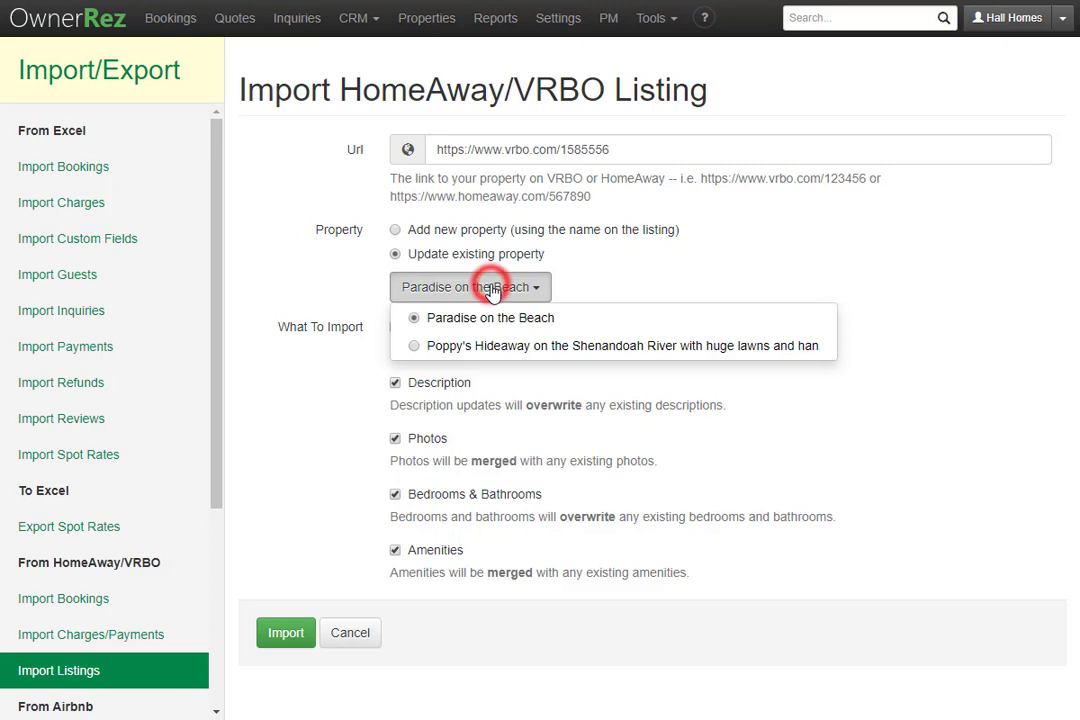
click(507, 345)
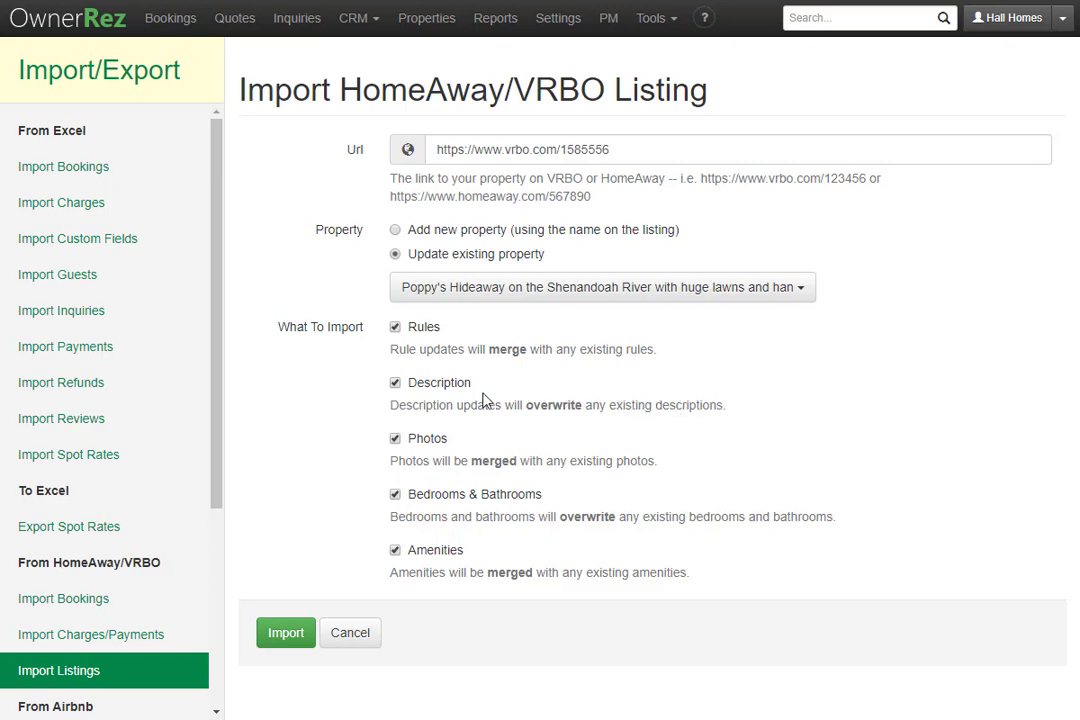
Step: Uncheck Description, run the VRBO import into Poppy's Hideaway, then return to Settings
click(396, 384)
click(282, 636)
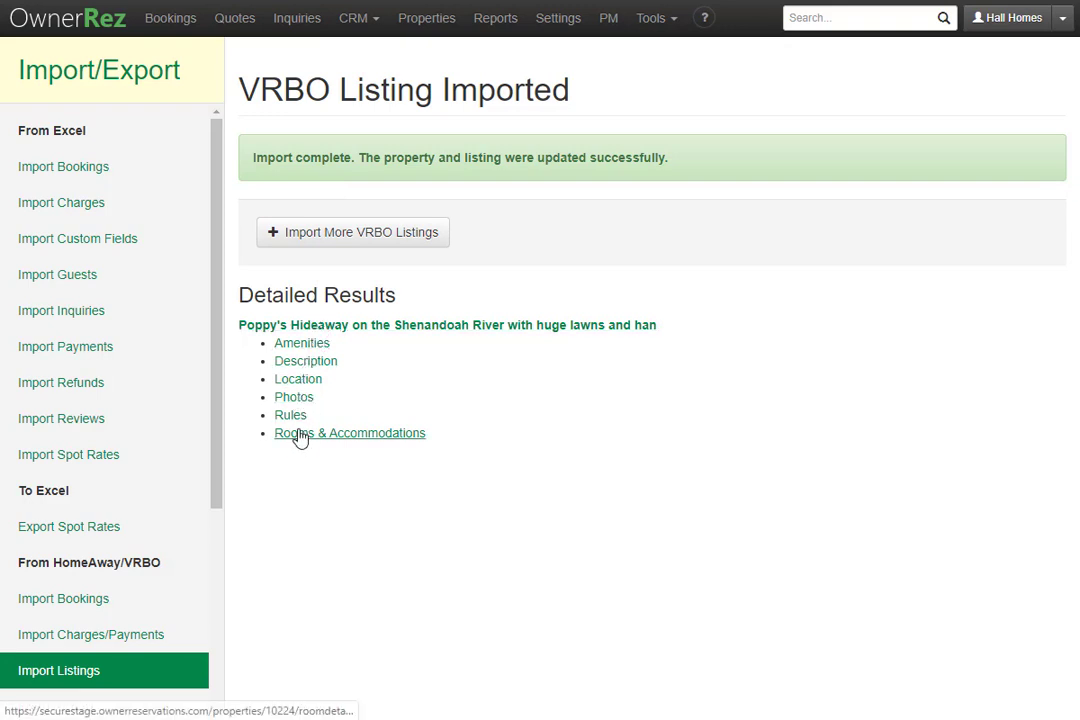
click(564, 21)
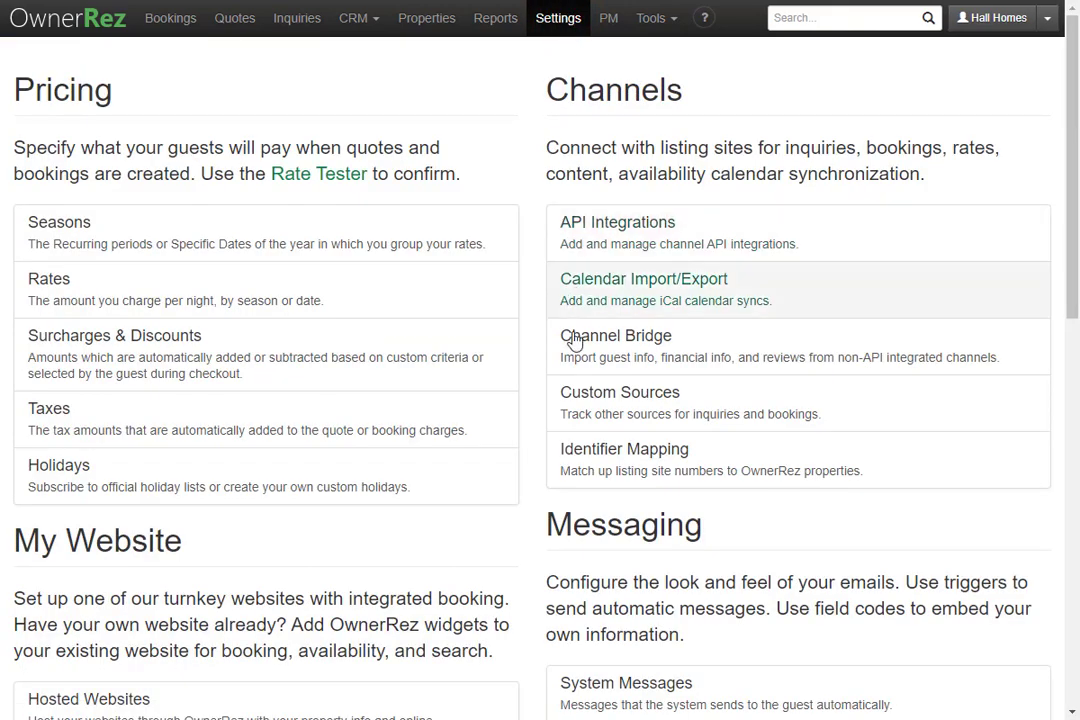
Step: Open Identifier Mapping's VRBO mappings to confirm Poppy's Hideaway is linked to listing 1585556
click(592, 456)
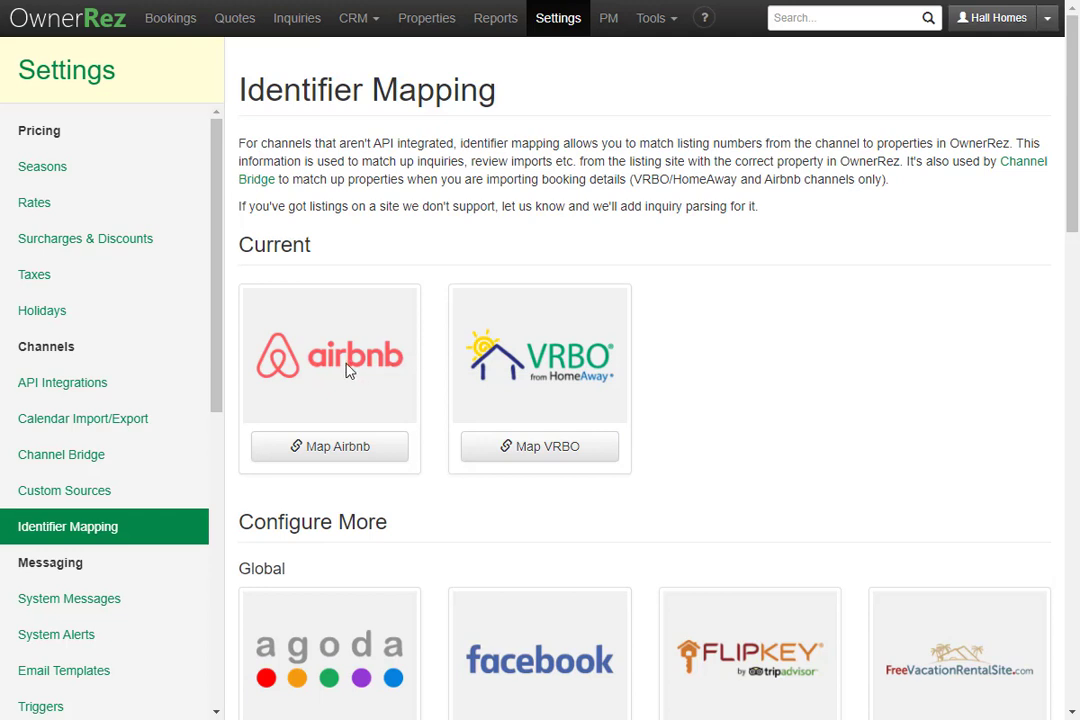
click(555, 448)
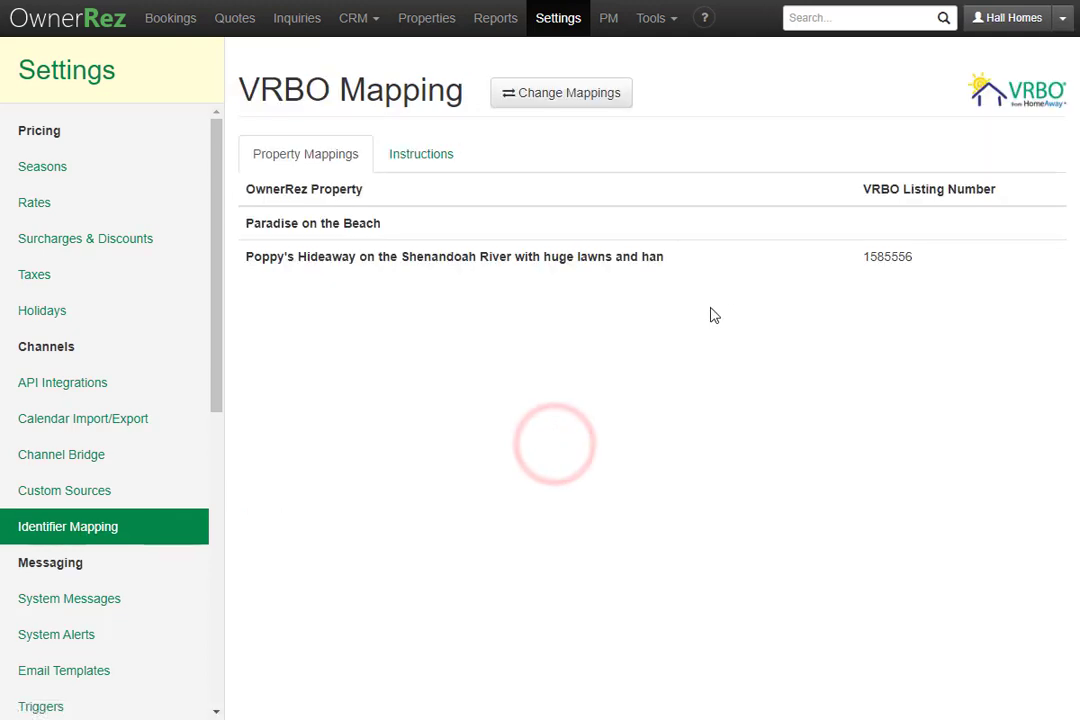